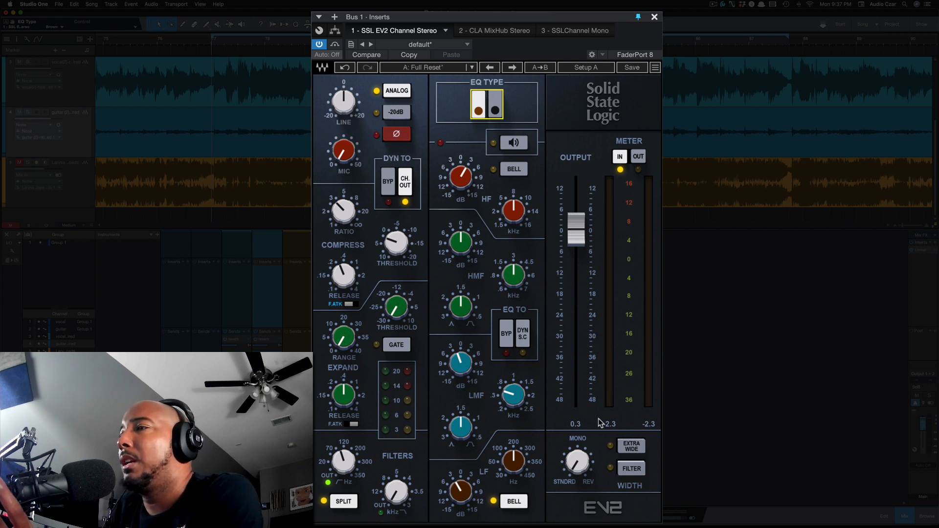
Try the EV2's stereo Width knob and open the CLA MixHub on Bus 1 to compare its width and pan controls.
click(574, 465)
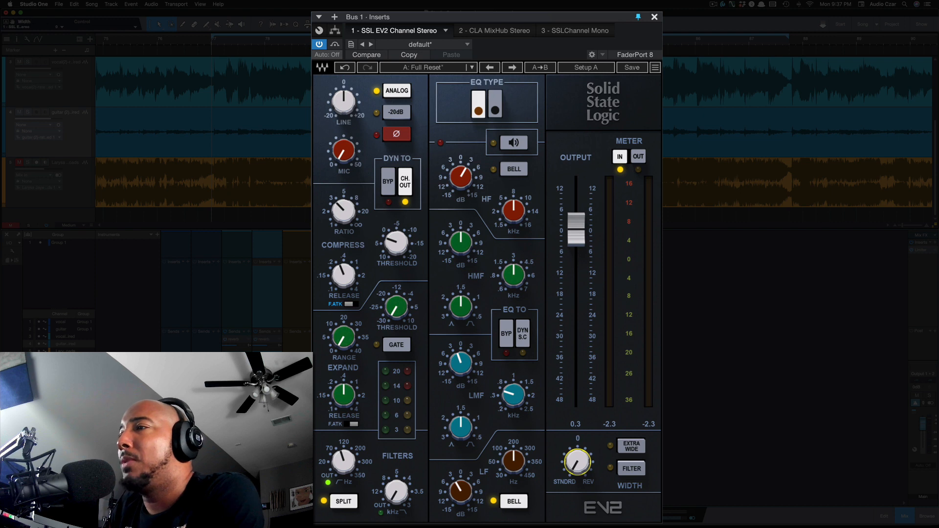
mouse_move(575, 465)
mouse_down()
mouse_move(575, 435)
mouse_move(575, 482)
mouse_up()
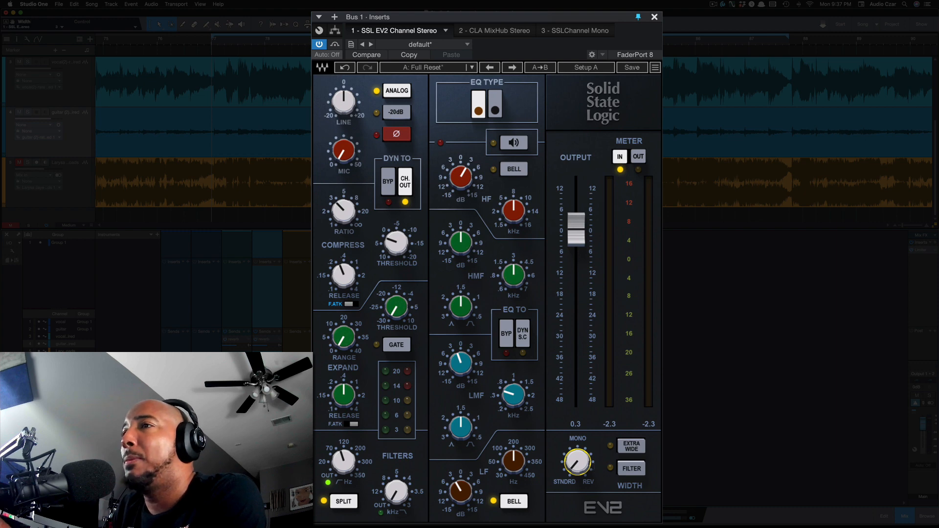
double_click(367, 284)
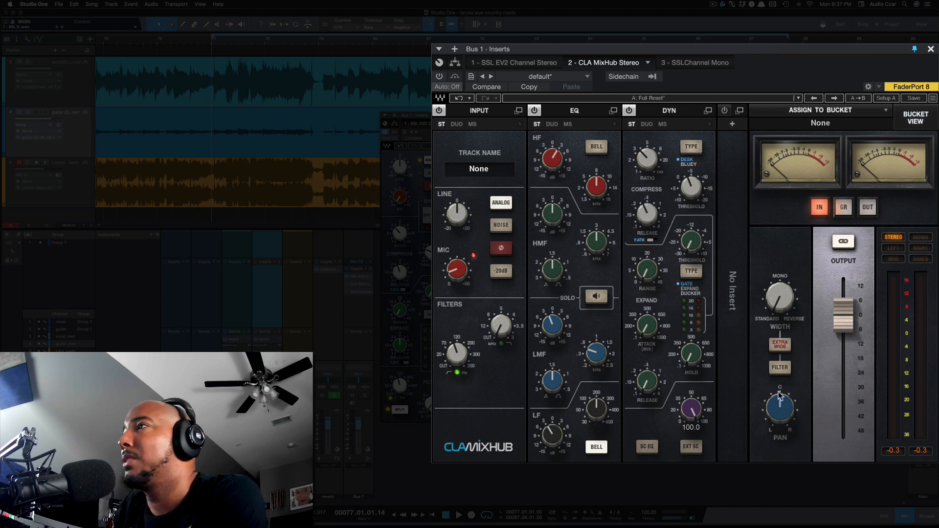
mouse_move(788, 401)
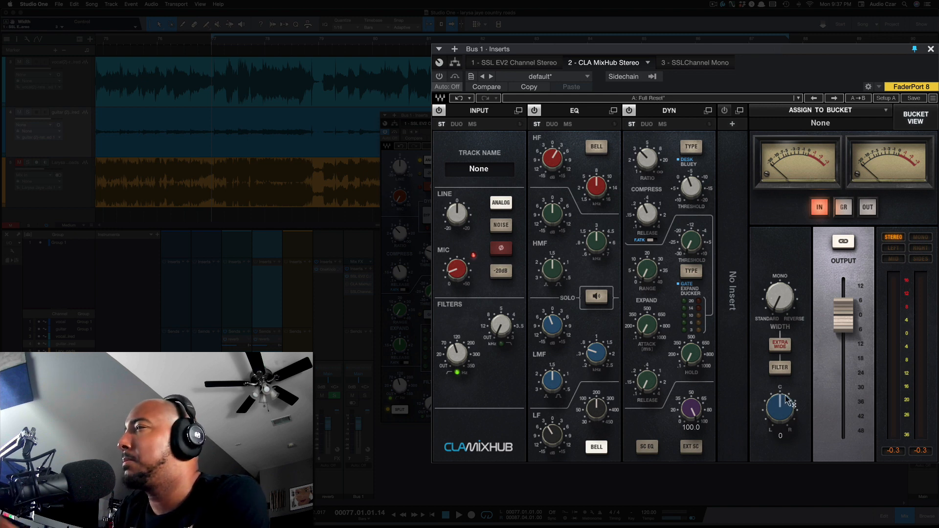
click(400, 174)
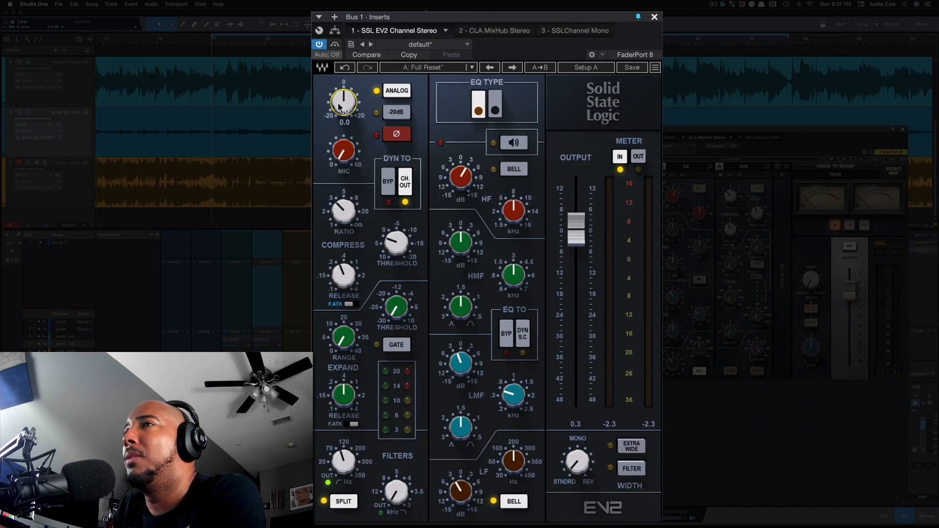
mouse_move(345, 155)
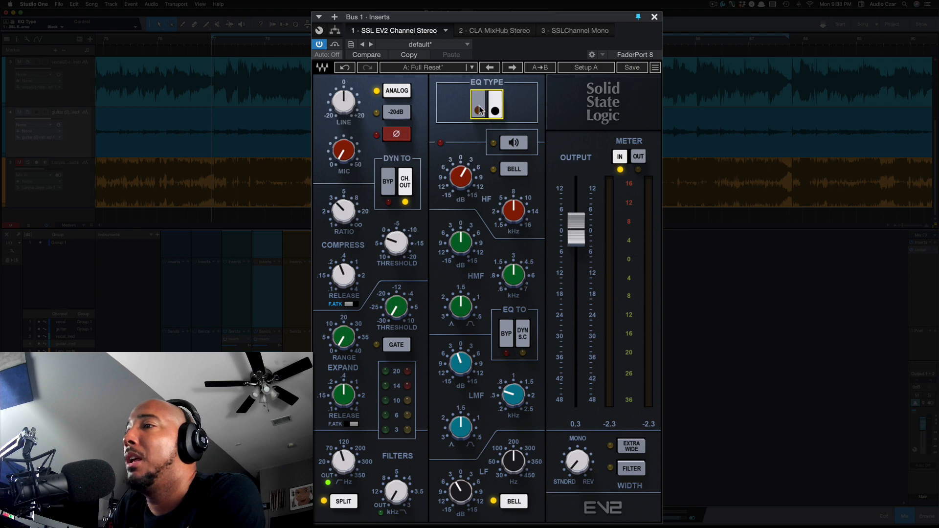
Set the EV2's EQ type to Brown and close the CLA MixHub window.
click(480, 111)
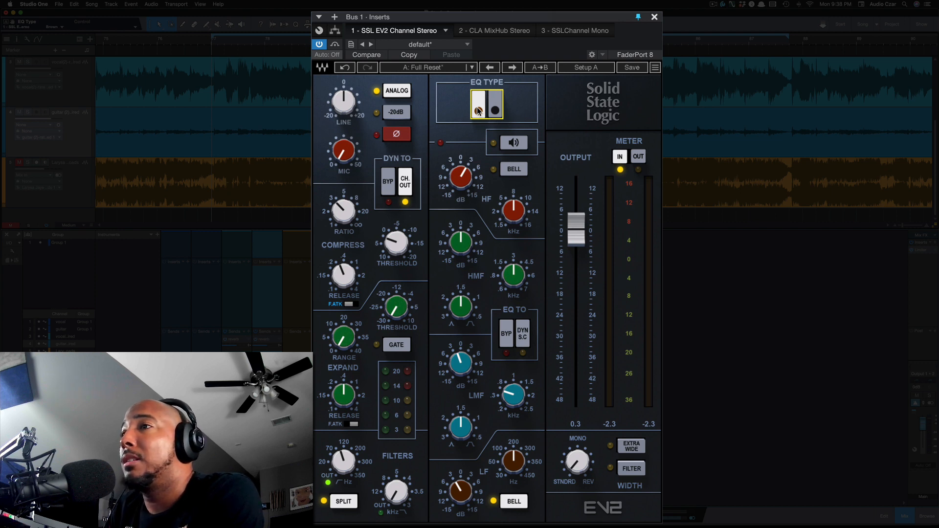
click(521, 145)
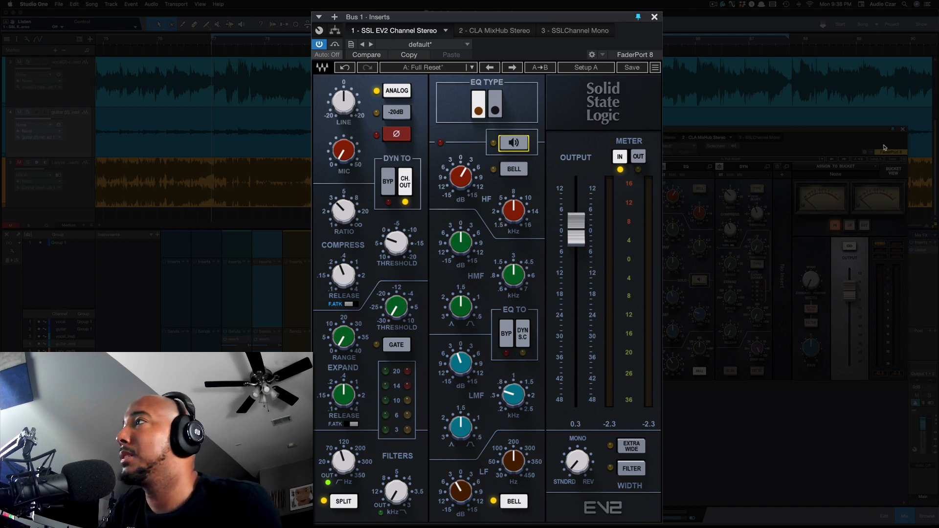
click(903, 129)
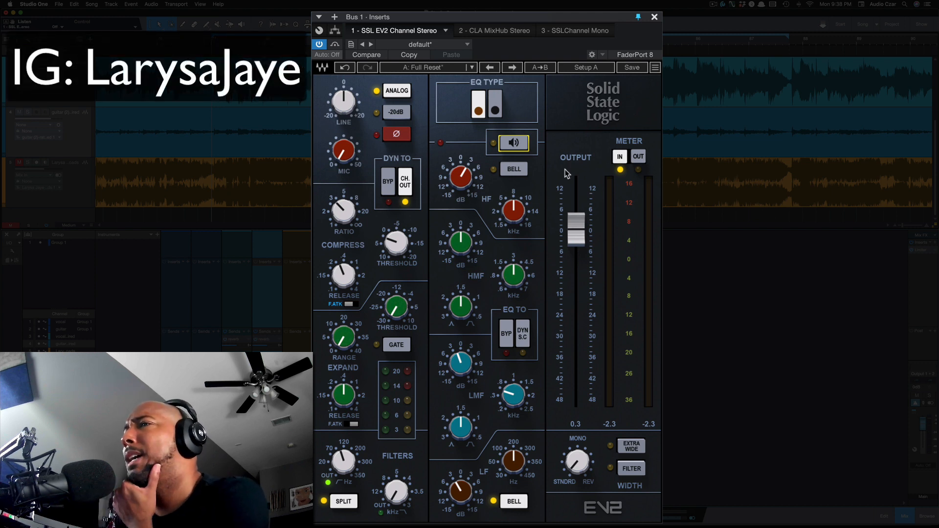
mouse_move(334, 277)
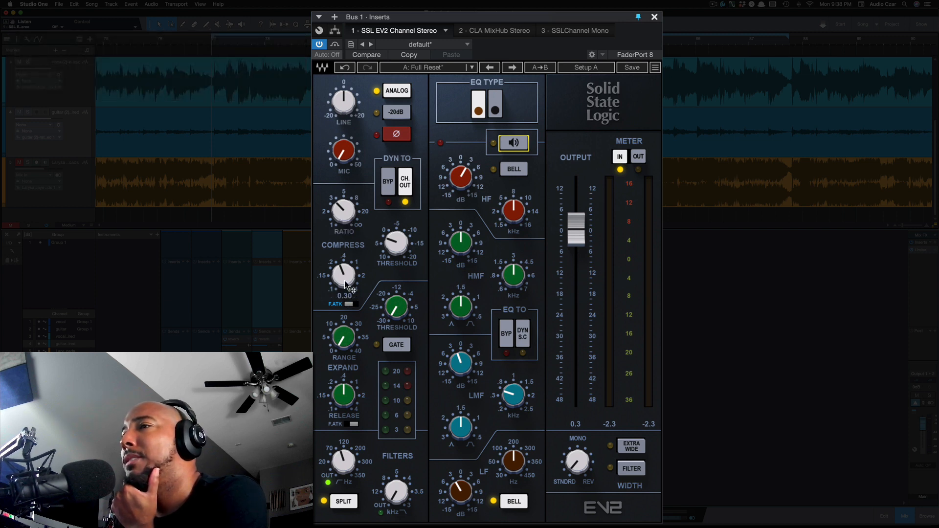
mouse_move(343, 467)
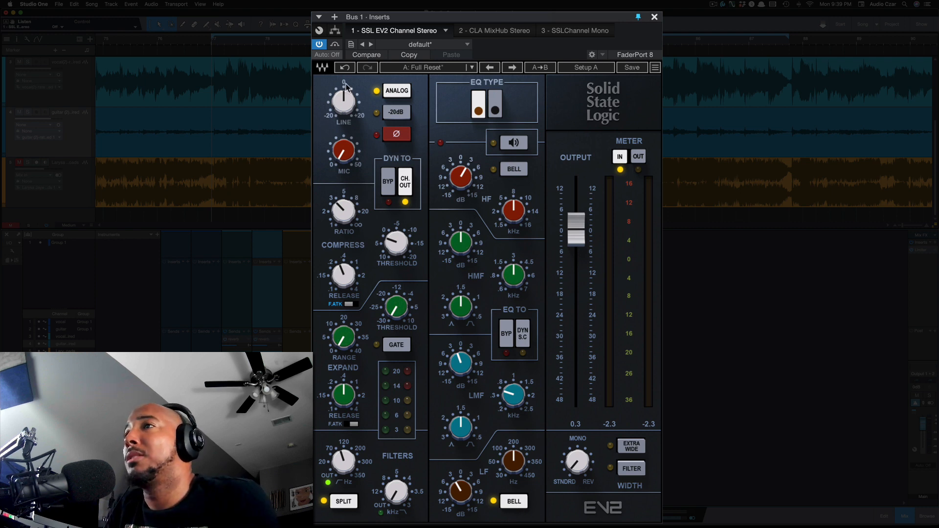
Play the song with the SSL EV2 bypassed, and again with the bypass off, to compare the sound.
click(334, 46)
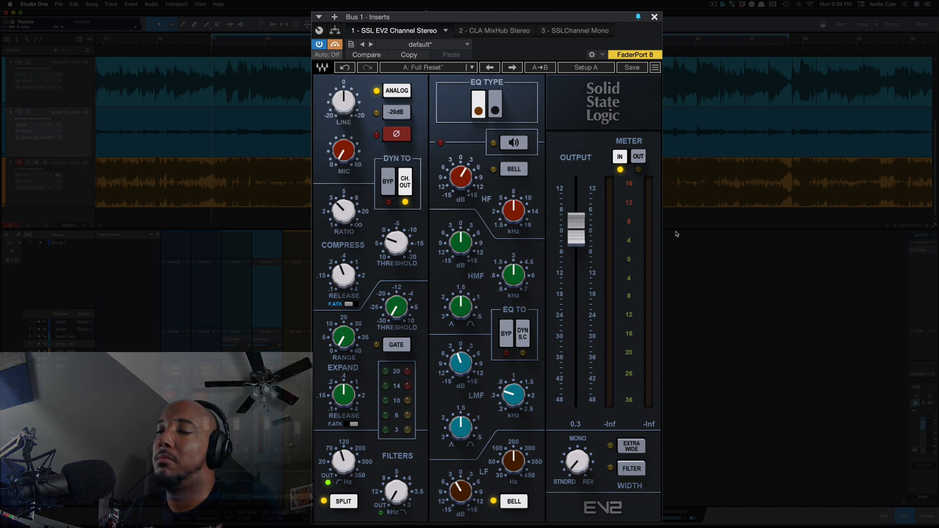
key(space)
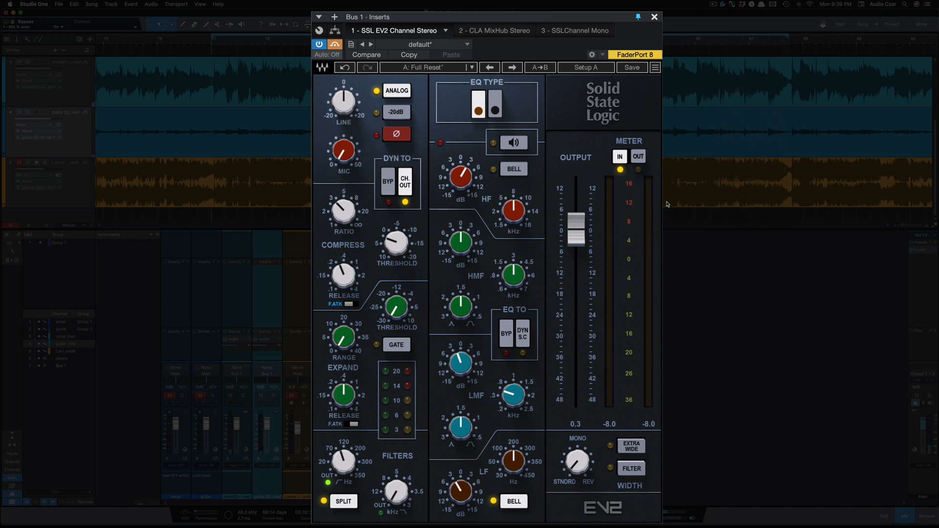
click(335, 44)
key(space)
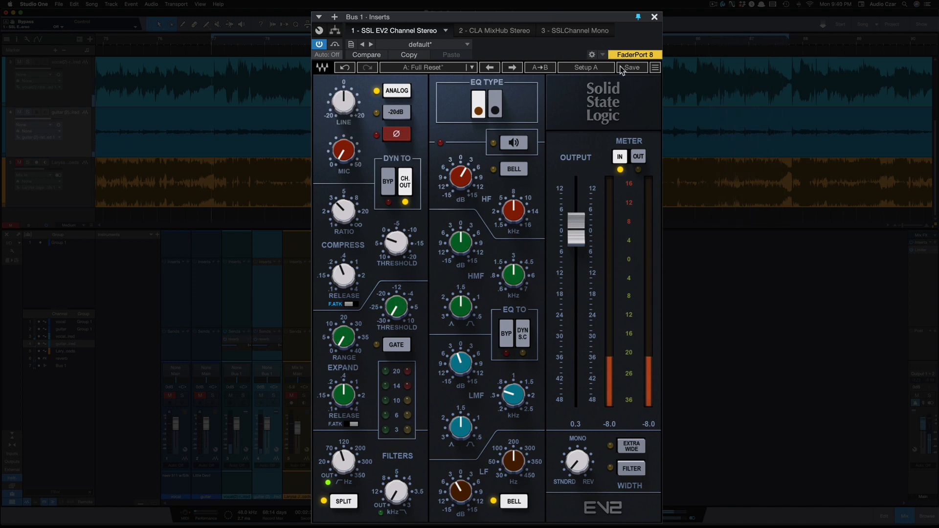
Alternate the EV2's EQ type between Black and Brown during playback to compare them, ending on Black.
click(497, 107)
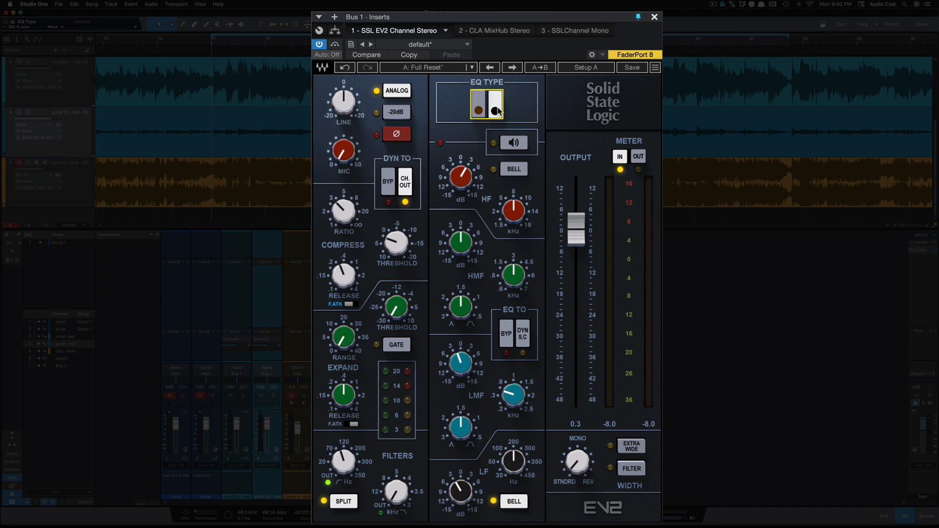
click(480, 111)
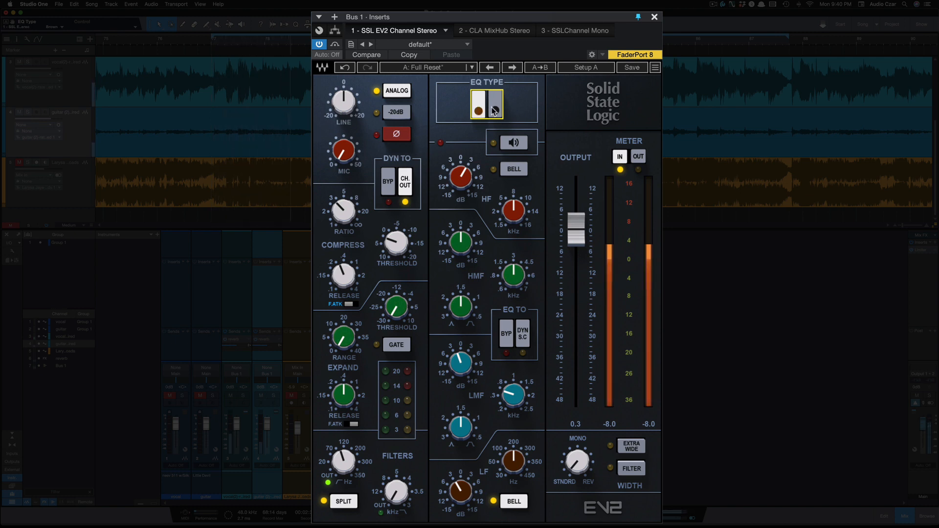
click(493, 111)
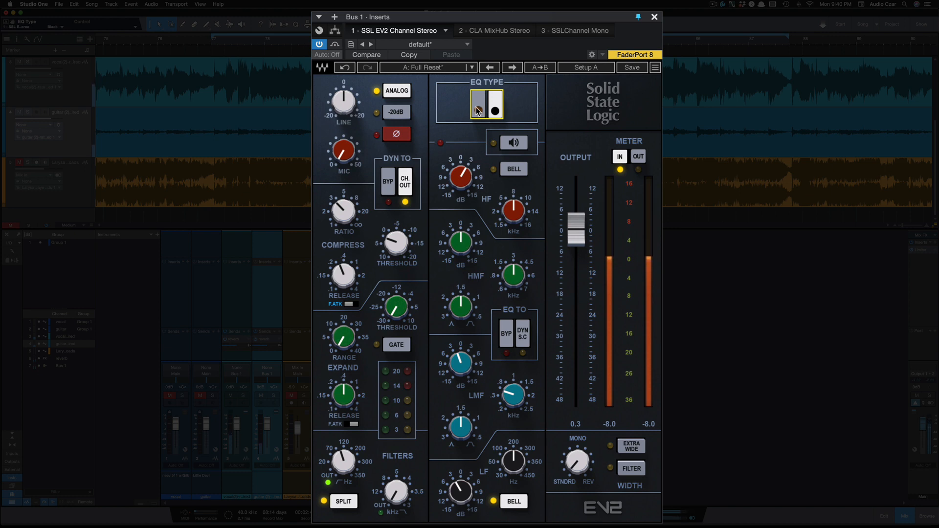
click(477, 111)
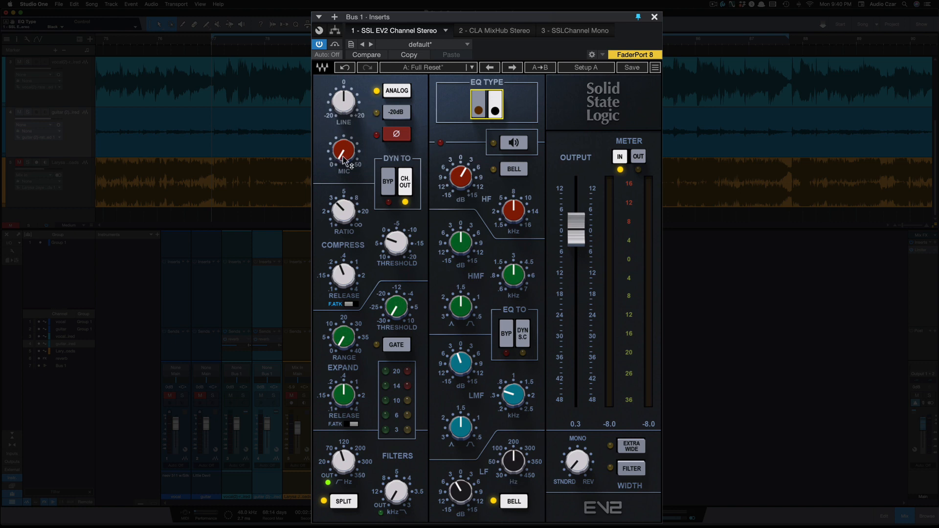
Try the EV2's Mic gain knob and switch the Analog modelling off and on again.
mouse_move(344, 150)
mouse_down()
mouse_move(343, 128)
mouse_move(344, 152)
mouse_up()
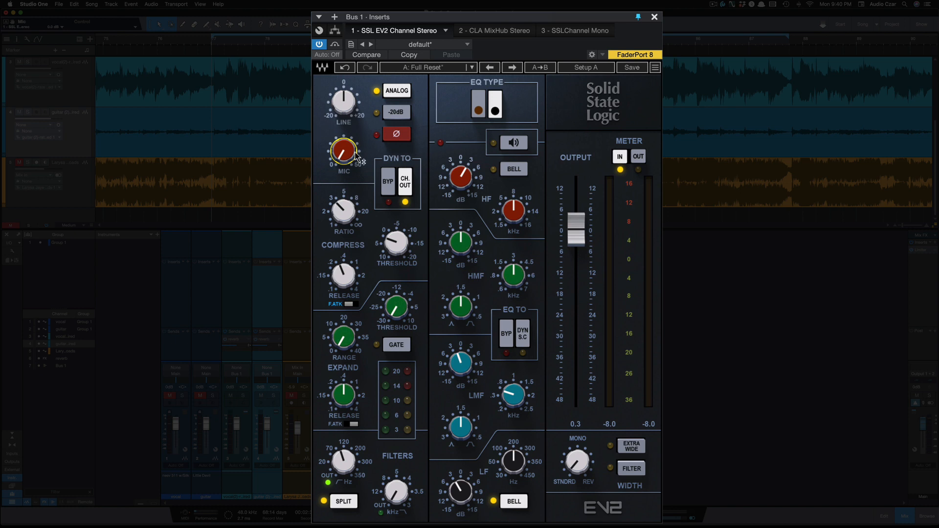
click(408, 93)
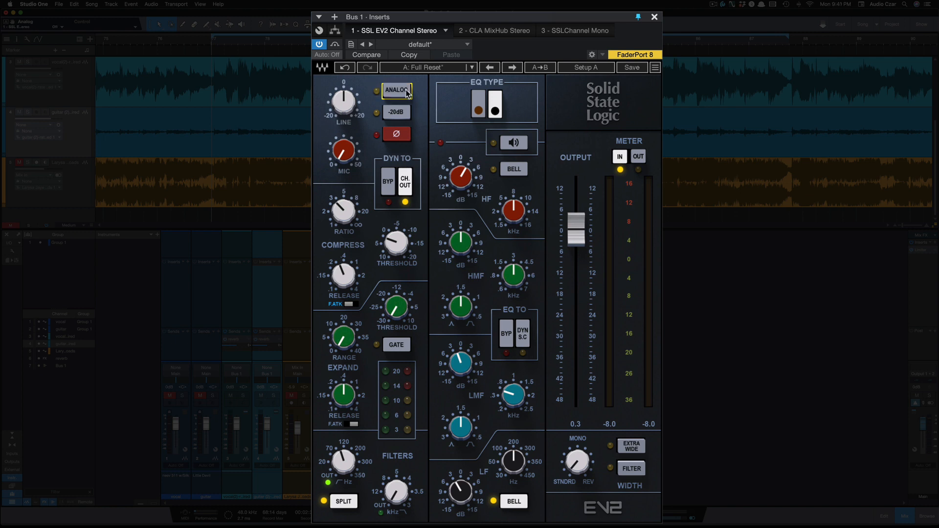
click(400, 90)
Play the song while trying the EV2's Mic and Line gains, return both knobs to 0, and stop playback.
key(space)
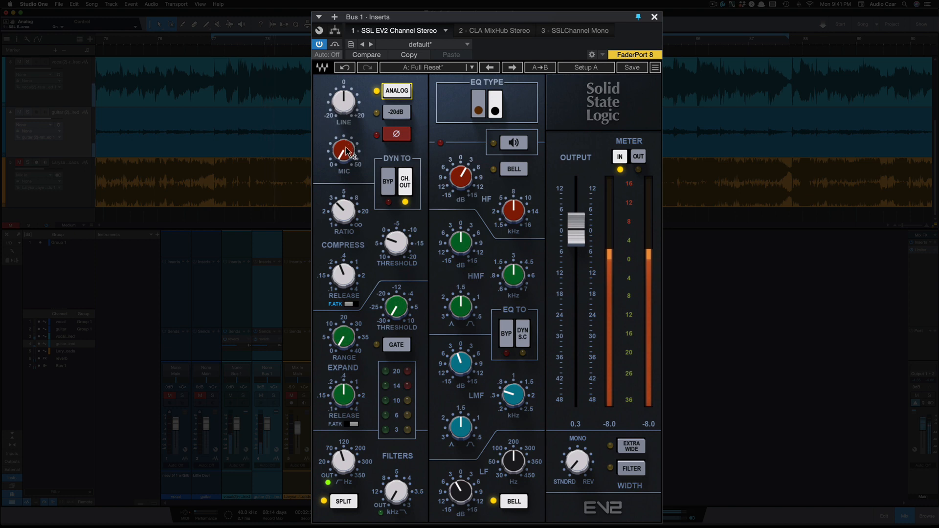
mouse_move(344, 157)
mouse_down()
mouse_move(344, 150)
mouse_move(344, 158)
mouse_up()
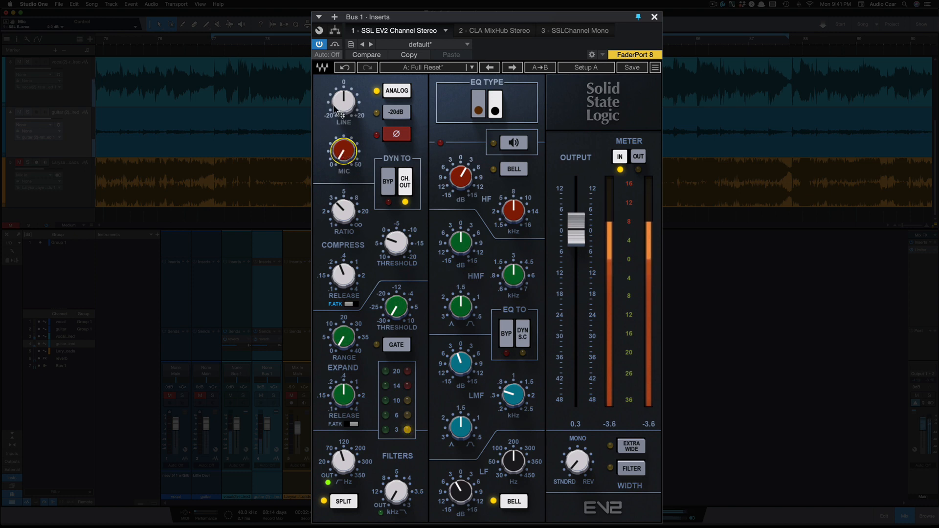
drag(344, 102, 344, 102)
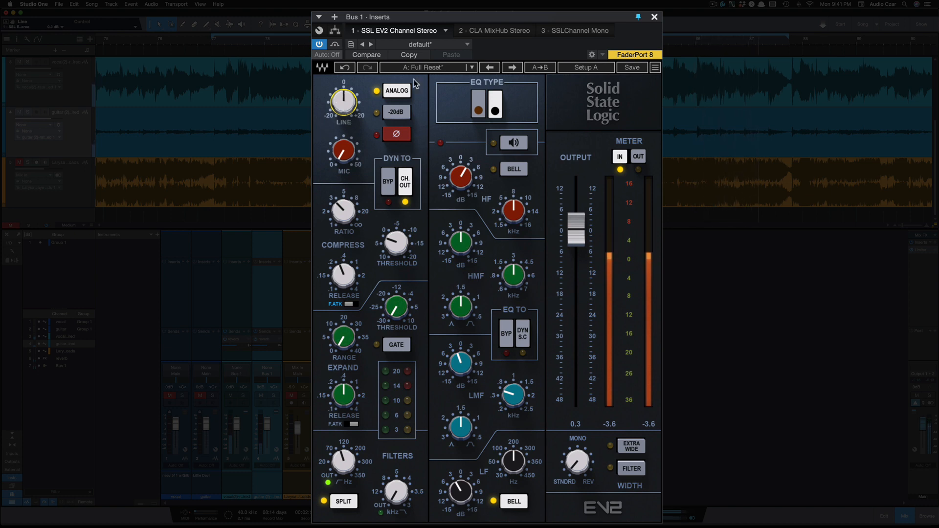
key(space)
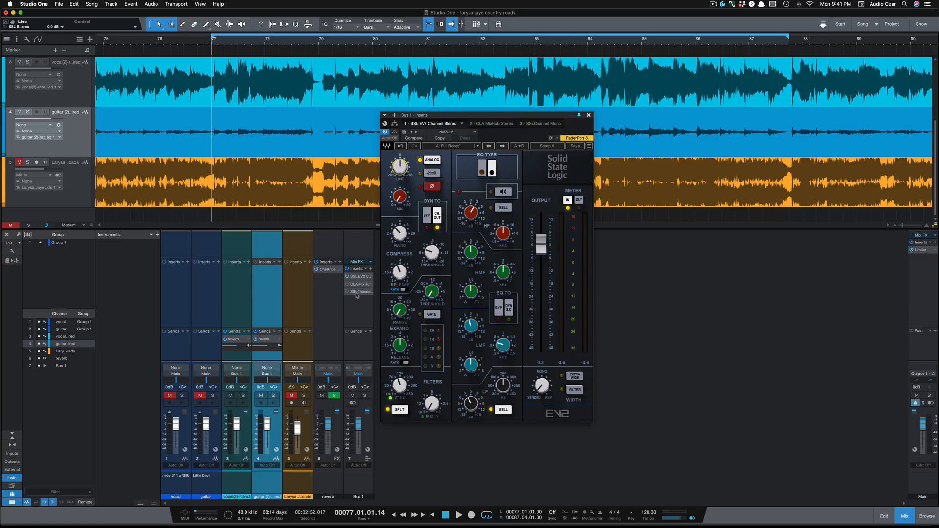
Open the SSLChannel Mono insert on Bus 1 and play the song with it active and the EV2 deactivated.
click(356, 292)
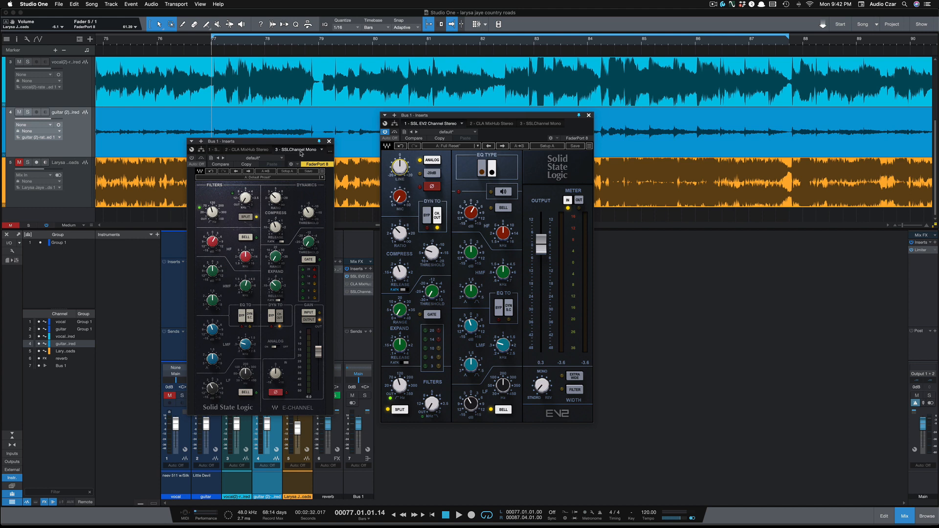
click(385, 132)
click(191, 158)
key(space)
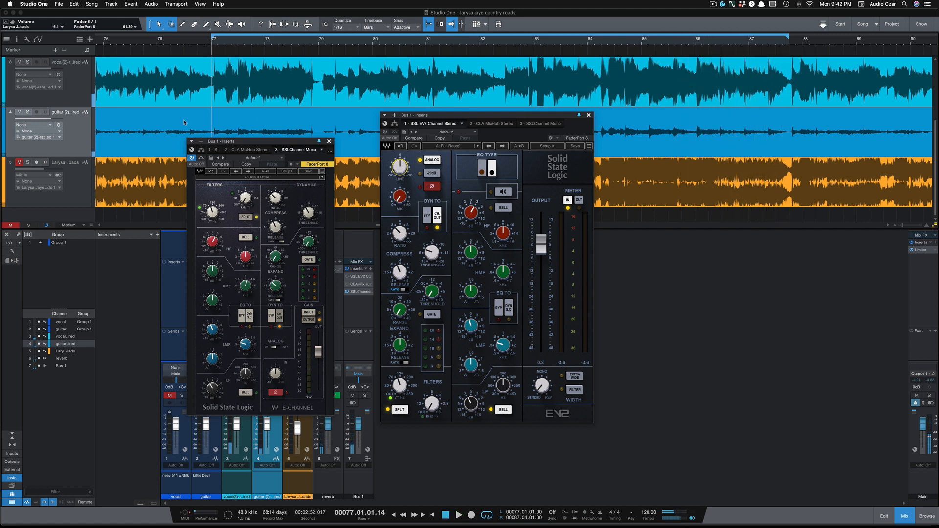
Play the song with the EV2 reactivated in place of the SSLChannel, and close the SSLChannel window.
click(192, 158)
click(385, 132)
key(space)
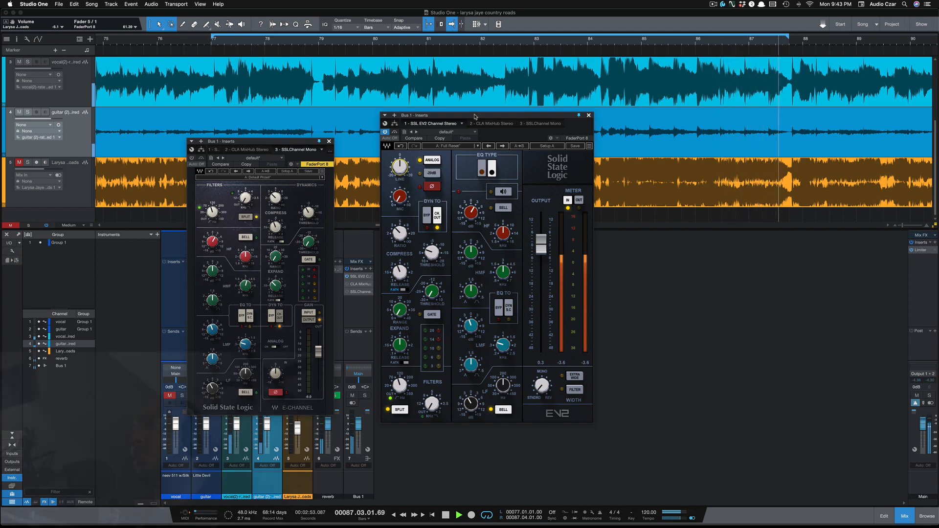
key(space)
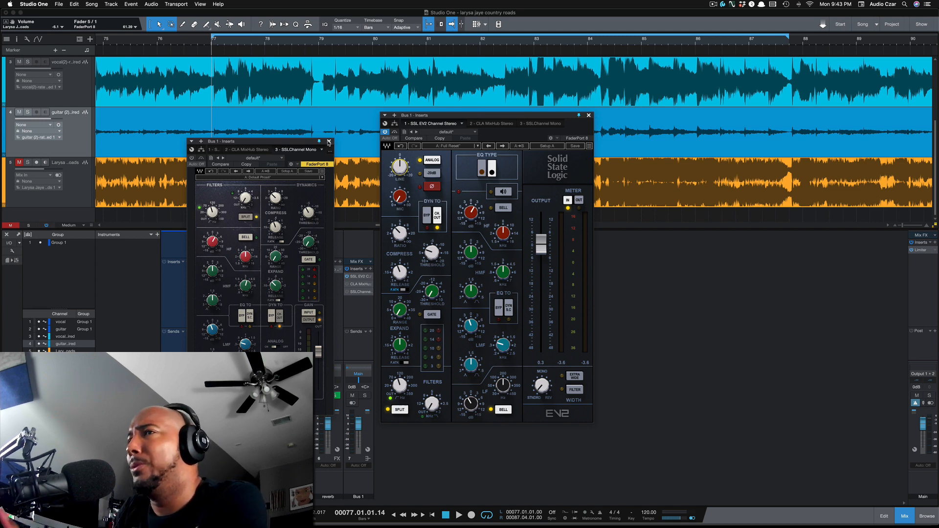
click(329, 142)
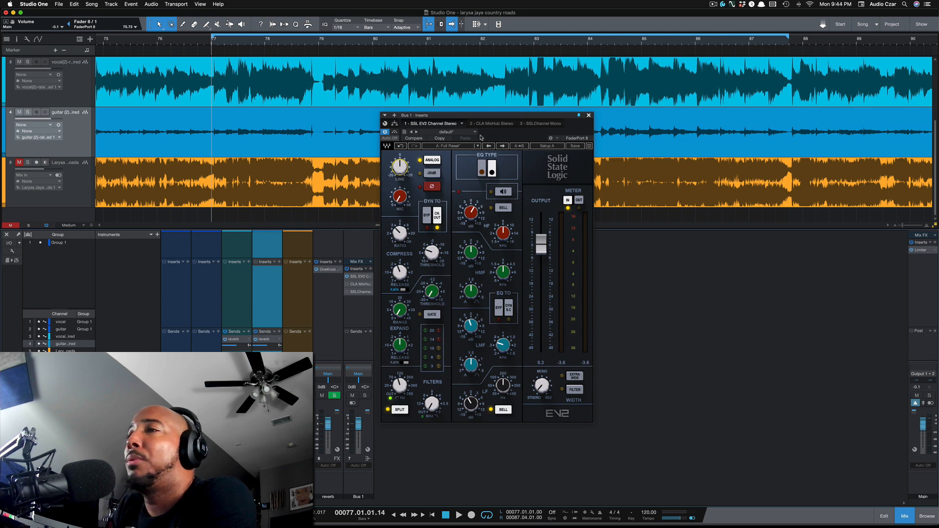
Open the CLA MixHub on Bus 1 beside the EV2 and set the EV2's EQ type to Brown.
click(360, 284)
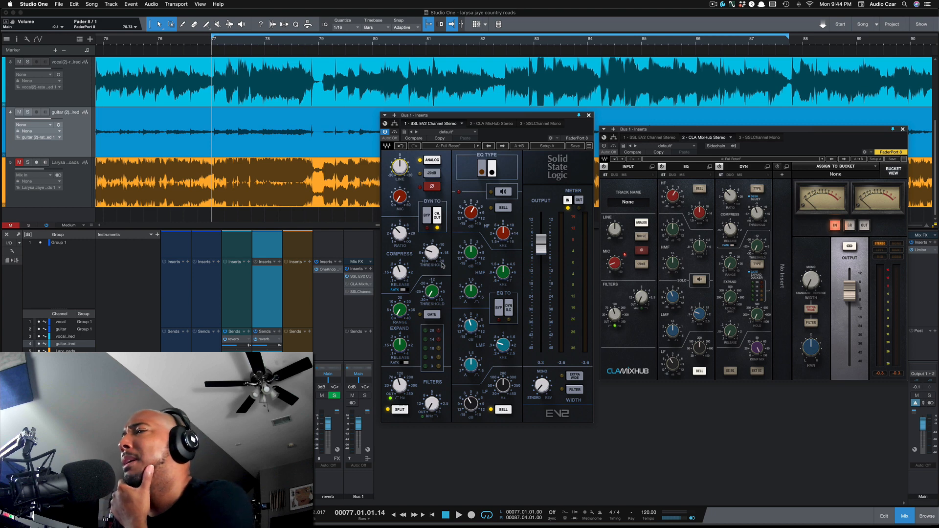
click(490, 169)
click(491, 170)
click(482, 170)
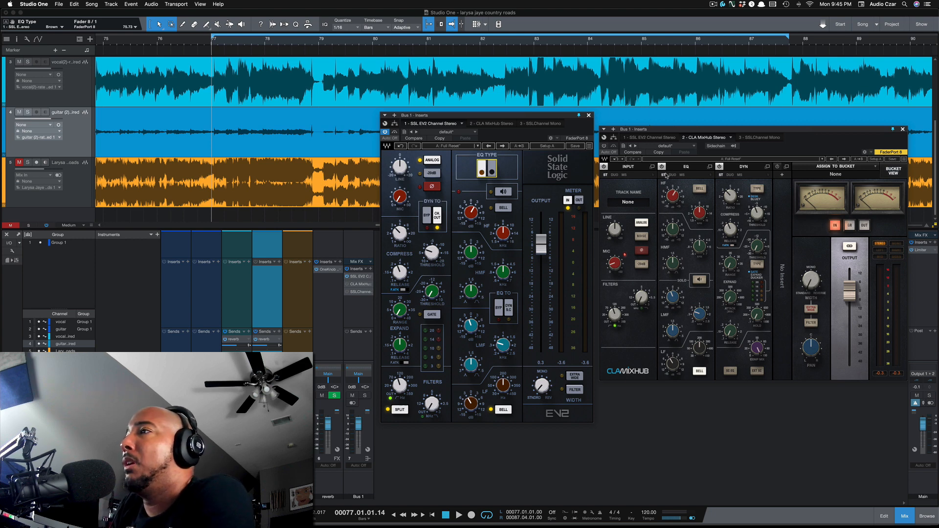
Examine the Dynamics plug-ins offered for the CLA MixHub's empty insert slot, and dismiss the list without choosing one.
drag(740, 169, 782, 175)
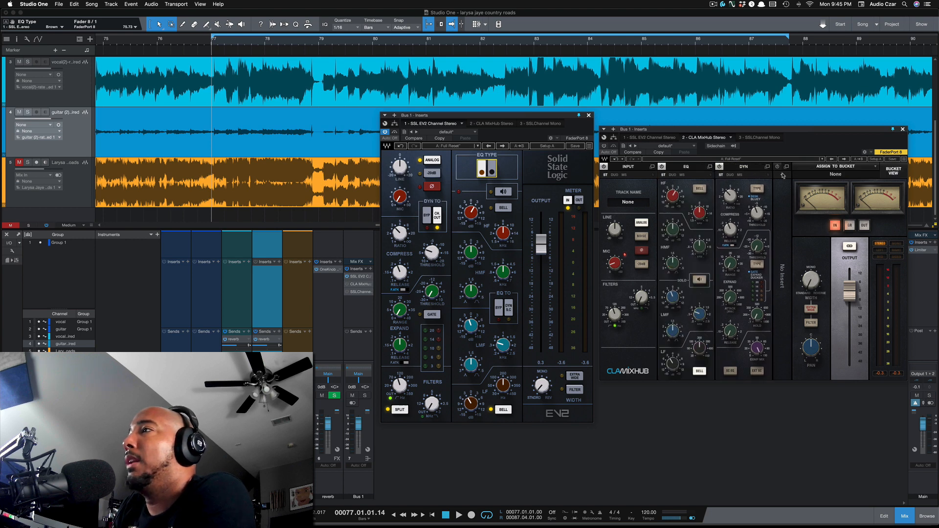
click(782, 175)
mouse_move(795, 177)
mouse_move(764, 182)
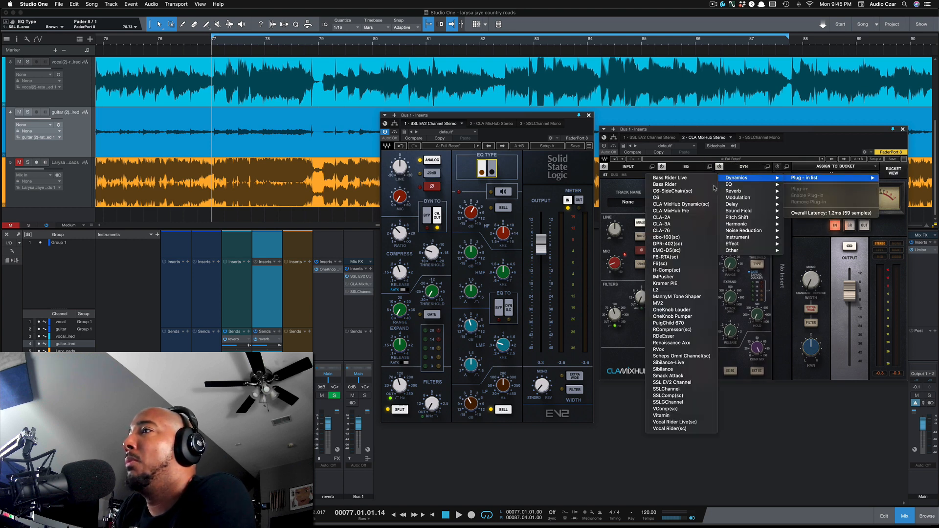
click(813, 141)
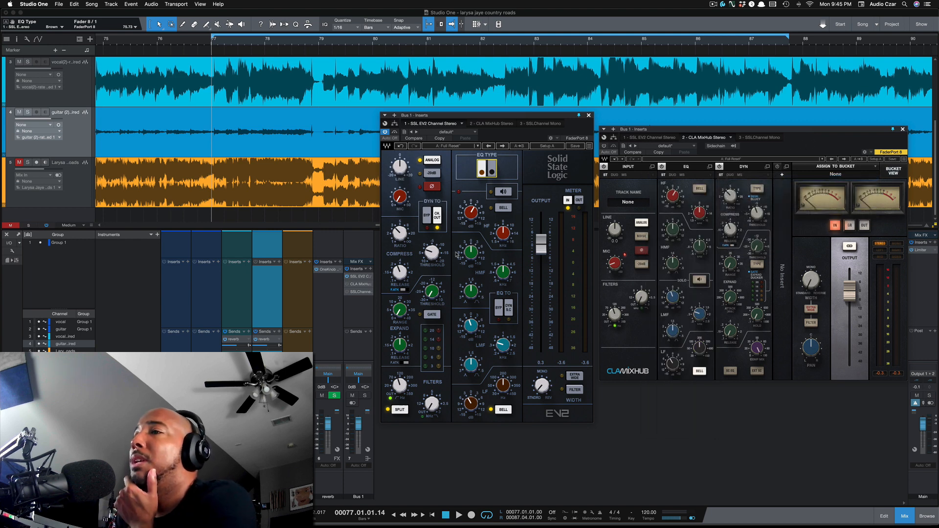
Open the SSLChannel Mono insert on Bus 1 to view it alongside the EV2 and CLA MixHub.
click(357, 292)
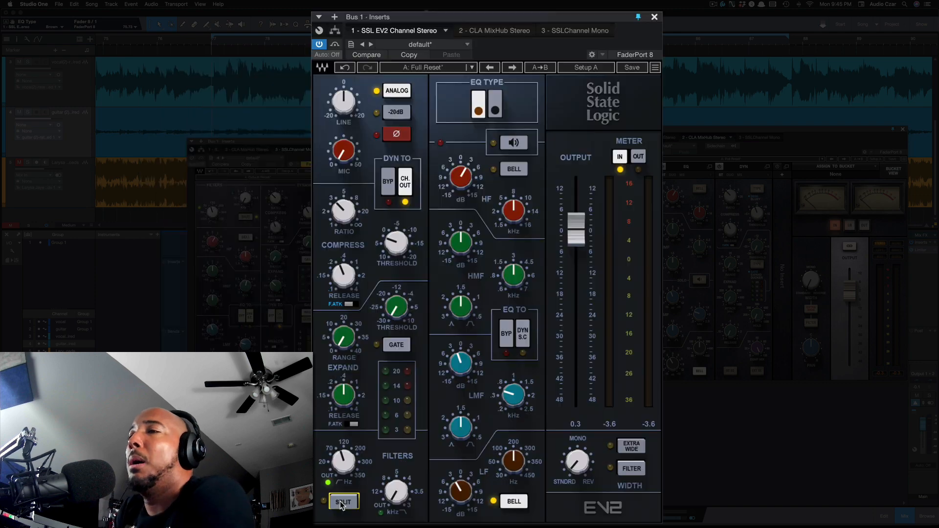
Toggle the EV2's dynamics channel-out routing off and back on, and enable Split for its filters.
click(404, 182)
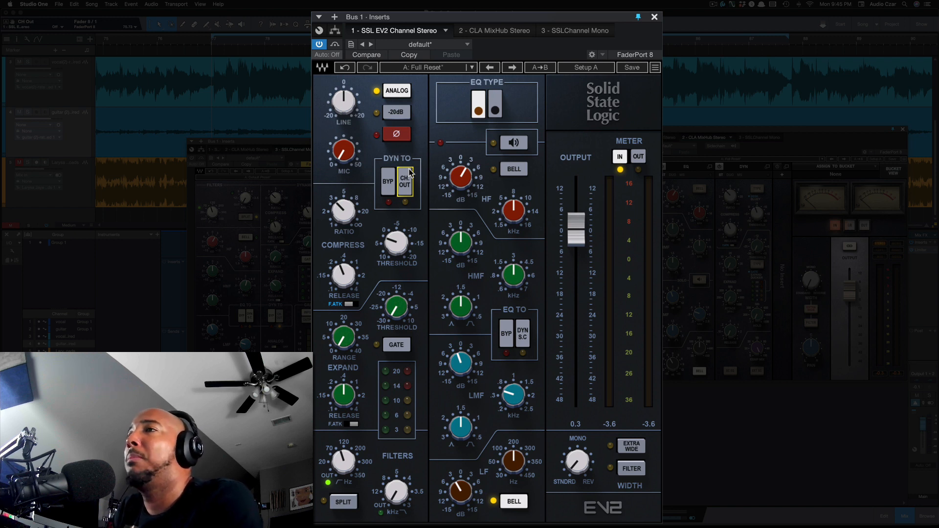
click(407, 182)
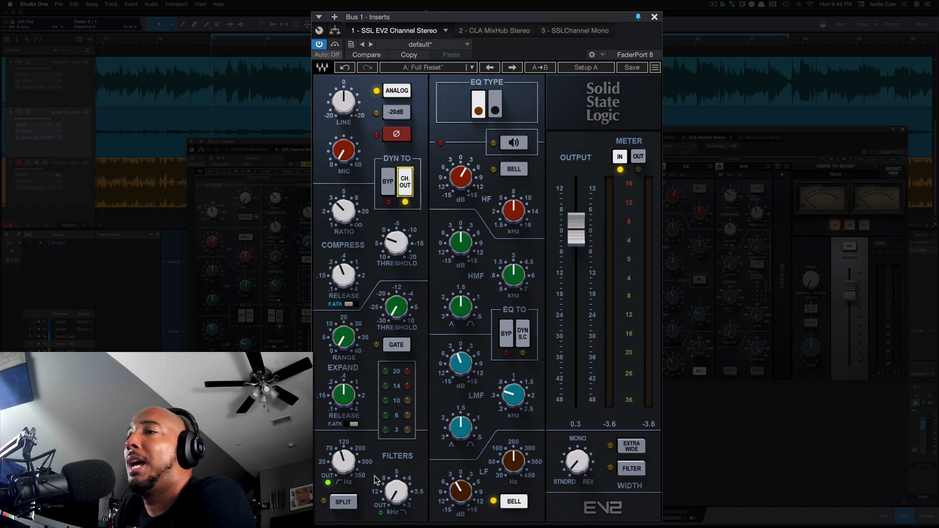
click(343, 504)
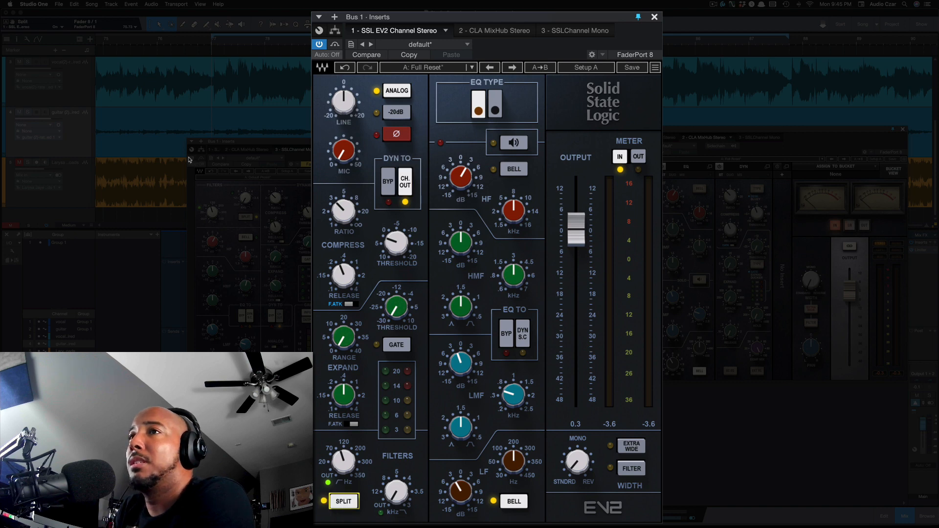
Bring the SSLChannel Mono window on Bus 1 forward and deactivate the plug-in.
click(195, 163)
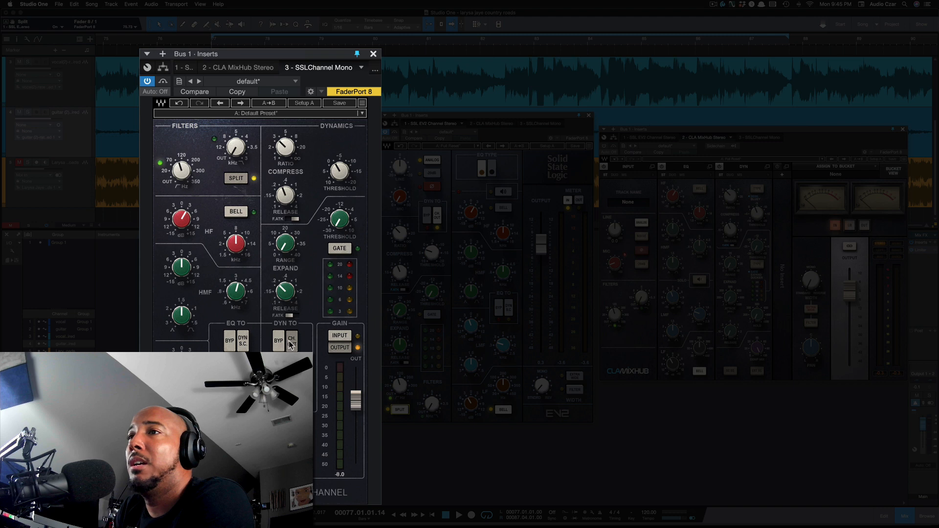
click(148, 82)
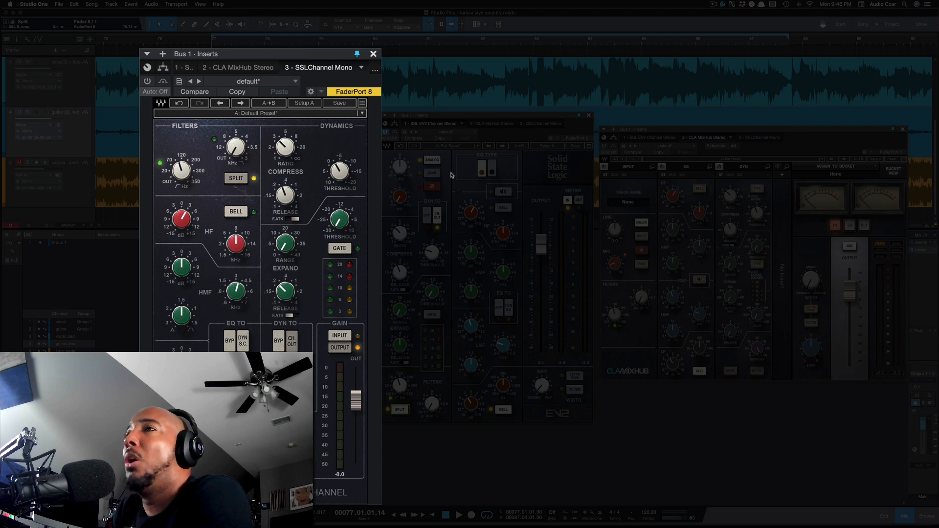
Return to the EV2 window and examine its preset storing and loading options, dismissing them without choosing one.
click(404, 133)
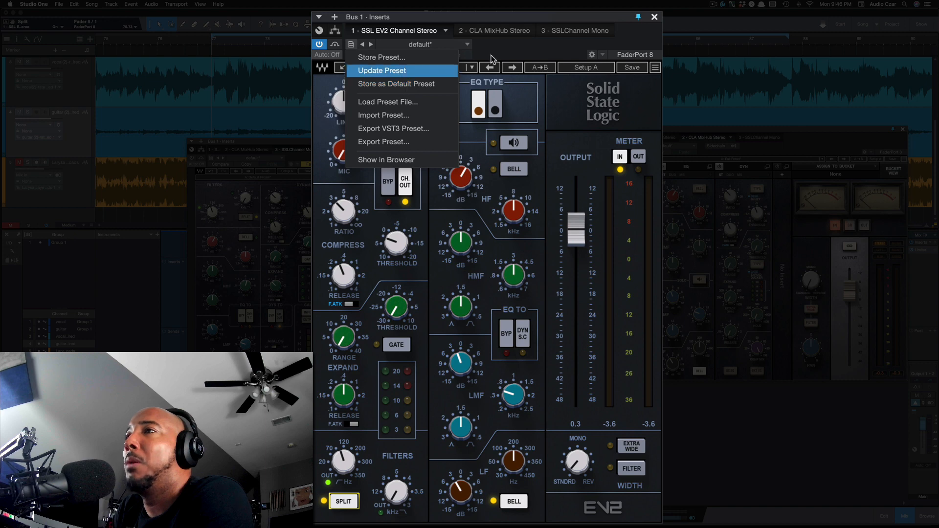
click(510, 49)
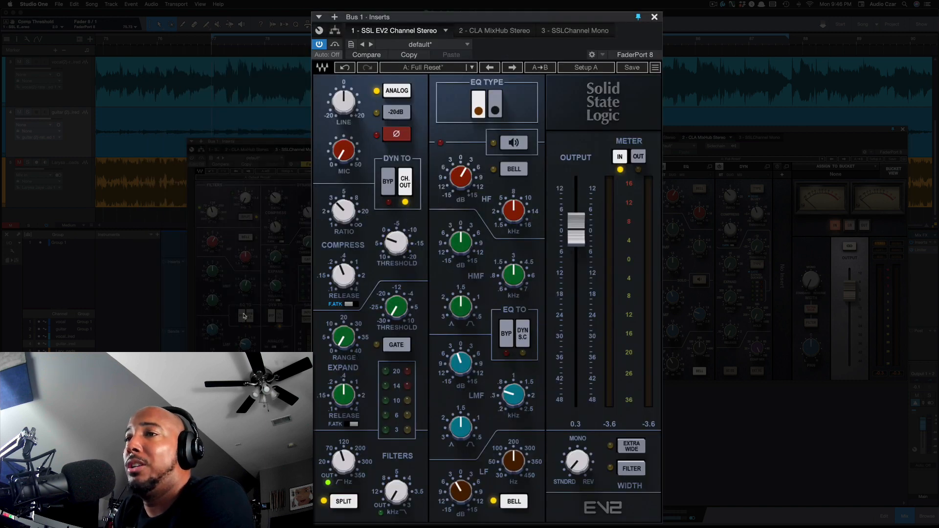
click(351, 44)
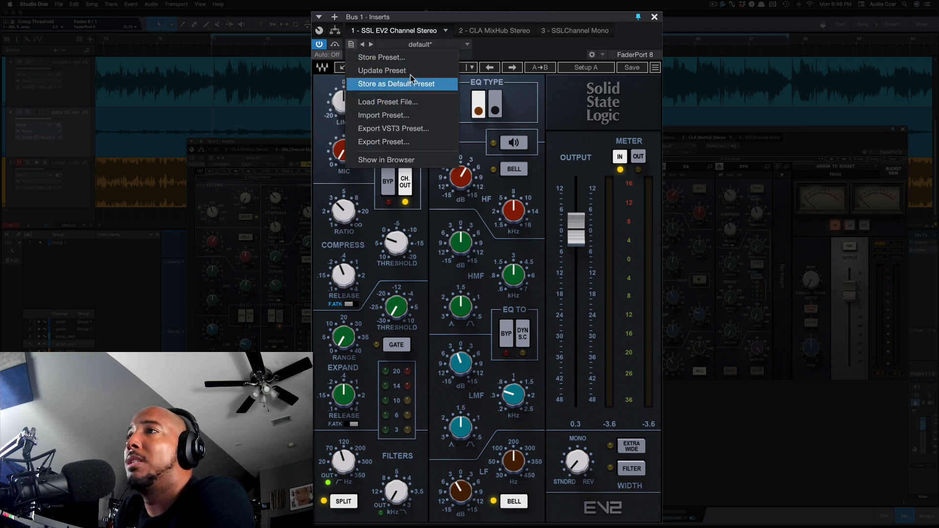
click(492, 51)
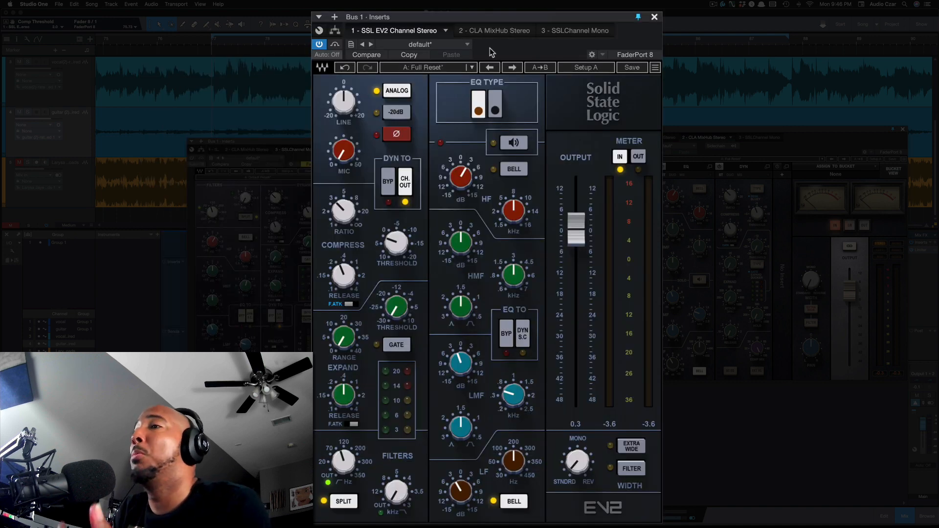